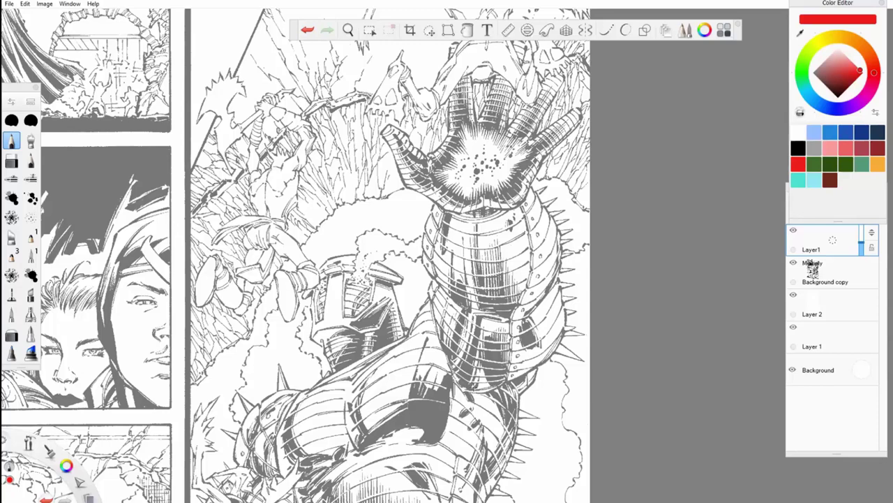
# - Zoom in on the small axe-wielding figure and paint red over its torso
pyautogui.click(348, 30)
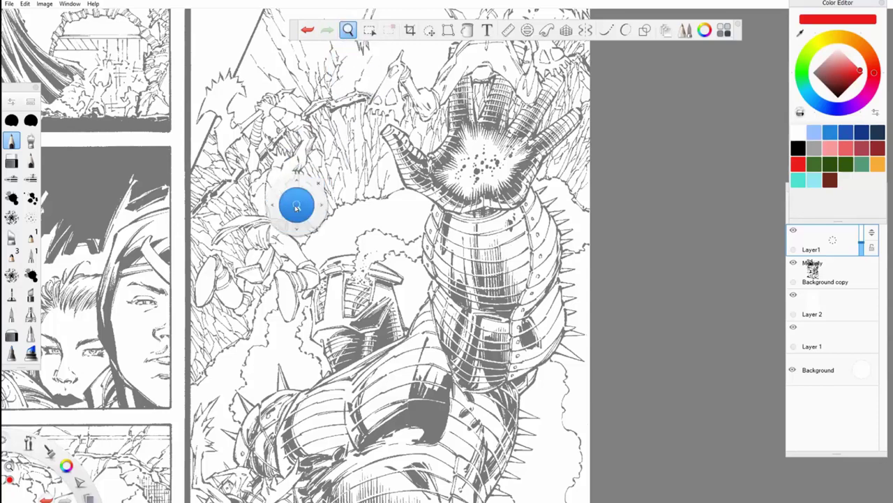
pyautogui.moveTo(295, 202)
pyautogui.mouseDown()
pyautogui.moveTo(387, 222)
pyautogui.moveTo(401, 281)
pyautogui.mouseUp()
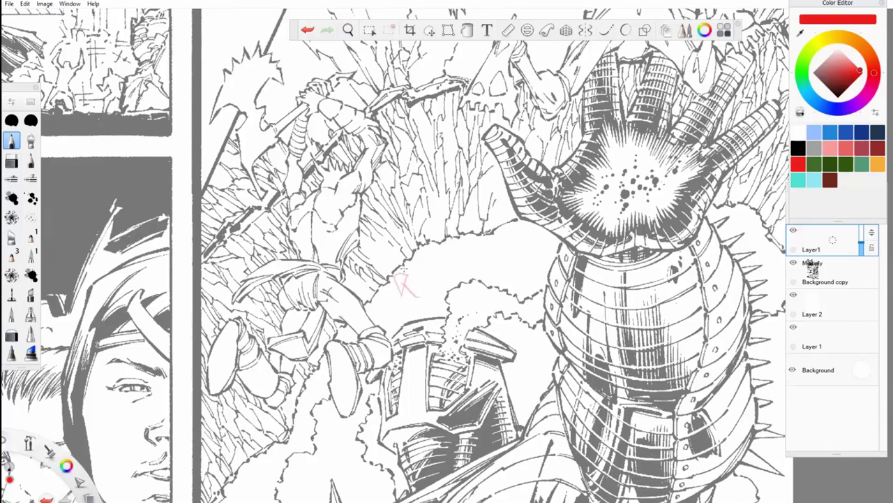
pyautogui.moveTo(335, 194); pyautogui.dragTo(370, 145)
pyautogui.moveTo(357, 183)
pyautogui.mouseDown()
pyautogui.moveTo(364, 167)
pyautogui.moveTo(355, 178)
pyautogui.moveTo(353, 232)
pyautogui.moveTo(325, 263)
pyautogui.moveTo(289, 216)
pyautogui.moveTo(301, 254)
pyautogui.moveTo(318, 261)
pyautogui.moveTo(312, 202)
pyautogui.moveTo(329, 179)
pyautogui.moveTo(320, 167)
pyautogui.moveTo(332, 162)
pyautogui.moveTo(342, 245)
pyautogui.mouseUp()
# - Paint red down the torso to the waist and over the raised arm, axe and fist
pyautogui.moveTo(345, 198)
pyautogui.mouseDown()
pyautogui.moveTo(324, 257)
pyautogui.moveTo(313, 258)
pyautogui.moveTo(311, 210)
pyautogui.moveTo(287, 191)
pyautogui.moveTo(295, 207)
pyautogui.moveTo(299, 119)
pyautogui.moveTo(296, 164)
pyautogui.mouseUp()
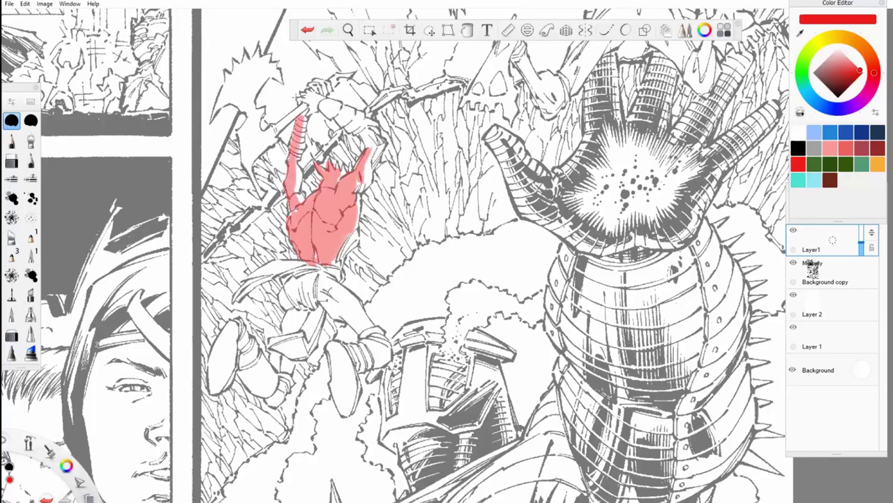
pyautogui.moveTo(298, 108); pyautogui.dragTo(300, 97)
pyautogui.moveTo(241, 119)
pyautogui.mouseDown()
pyautogui.moveTo(238, 162)
pyautogui.moveTo(260, 199)
pyautogui.mouseUp()
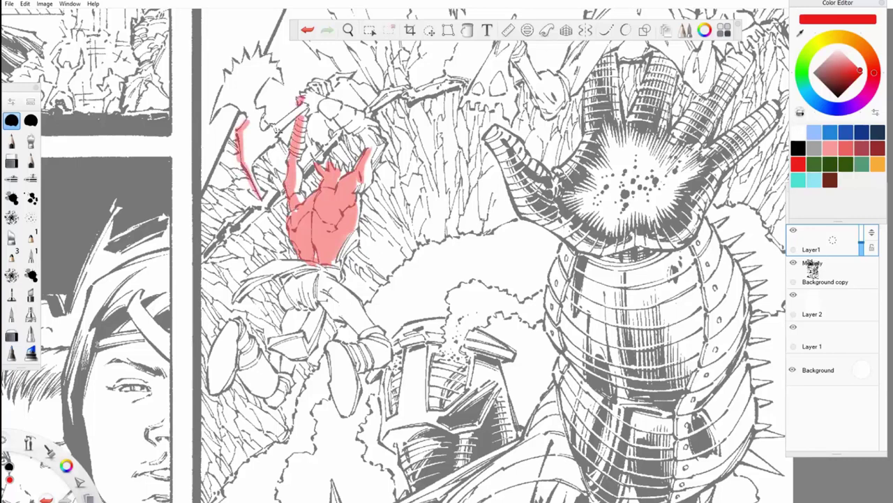
pyautogui.moveTo(274, 124)
pyautogui.mouseDown()
pyautogui.moveTo(315, 84)
pyautogui.moveTo(350, 73)
pyautogui.mouseUp()
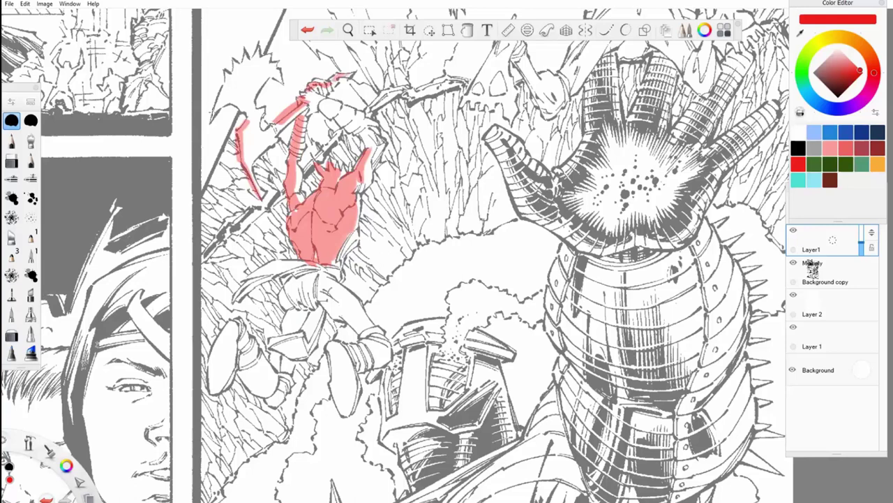
pyautogui.moveTo(229, 111); pyautogui.dragTo(210, 116)
pyautogui.moveTo(310, 99)
pyautogui.mouseDown()
pyautogui.moveTo(353, 131)
pyautogui.moveTo(375, 130)
pyautogui.moveTo(368, 136)
pyautogui.mouseUp()
pyautogui.moveTo(330, 110); pyautogui.dragTo(365, 146)
pyautogui.moveTo(315, 102); pyautogui.dragTo(332, 109)
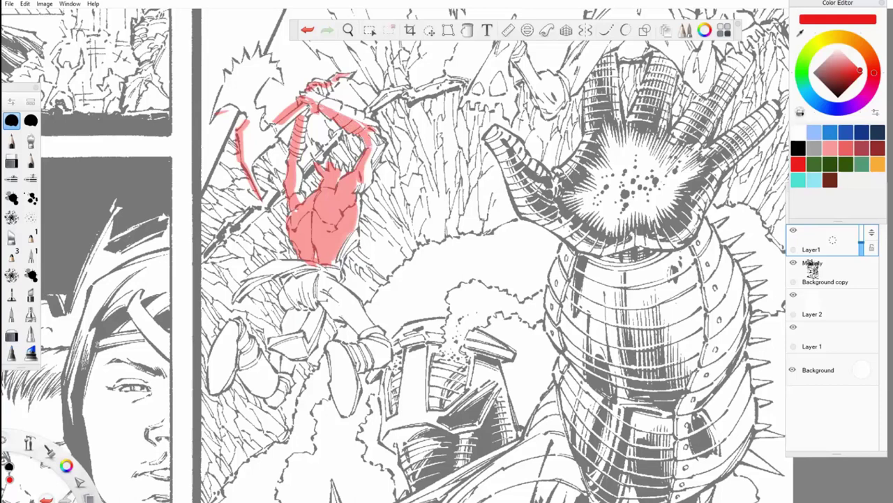
# - Paint red across the sash, thighs, both legs and boots
pyautogui.moveTo(246, 275)
pyautogui.mouseDown()
pyautogui.moveTo(300, 262)
pyautogui.moveTo(286, 313)
pyautogui.mouseUp()
pyautogui.moveTo(294, 276)
pyautogui.mouseDown()
pyautogui.moveTo(308, 311)
pyautogui.moveTo(287, 335)
pyautogui.moveTo(306, 329)
pyautogui.moveTo(302, 310)
pyautogui.moveTo(311, 338)
pyautogui.mouseUp()
pyautogui.moveTo(323, 271)
pyautogui.mouseDown()
pyautogui.moveTo(315, 304)
pyautogui.moveTo(311, 268)
pyautogui.moveTo(368, 329)
pyautogui.mouseUp()
pyautogui.moveTo(323, 302); pyautogui.dragTo(364, 332)
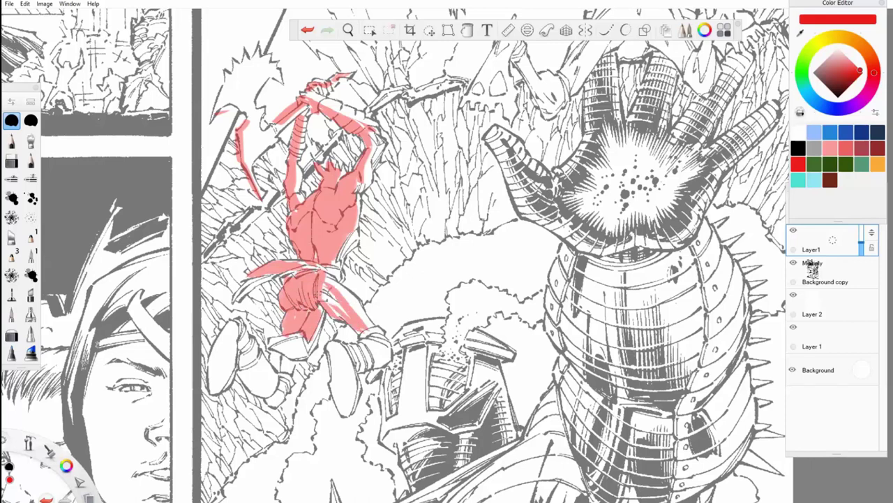
pyautogui.moveTo(347, 293)
pyautogui.mouseDown()
pyautogui.moveTo(324, 318)
pyautogui.moveTo(370, 337)
pyautogui.moveTo(345, 350)
pyautogui.moveTo(354, 405)
pyautogui.mouseUp()
pyautogui.moveTo(339, 349)
pyautogui.mouseDown()
pyautogui.moveTo(346, 418)
pyautogui.moveTo(338, 350)
pyautogui.mouseUp()
pyautogui.moveTo(342, 359)
pyautogui.mouseDown()
pyautogui.moveTo(350, 379)
pyautogui.moveTo(391, 363)
pyautogui.mouseUp()
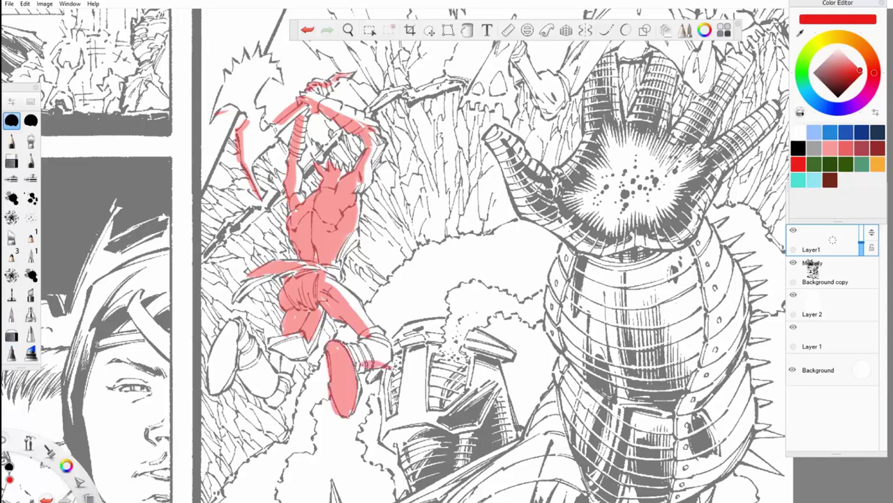
pyautogui.moveTo(278, 356); pyautogui.dragTo(279, 384)
pyautogui.moveTo(230, 331)
pyautogui.mouseDown()
pyautogui.moveTo(250, 384)
pyautogui.moveTo(273, 407)
pyautogui.moveTo(233, 331)
pyautogui.moveTo(215, 382)
pyautogui.moveTo(223, 349)
pyautogui.mouseUp()
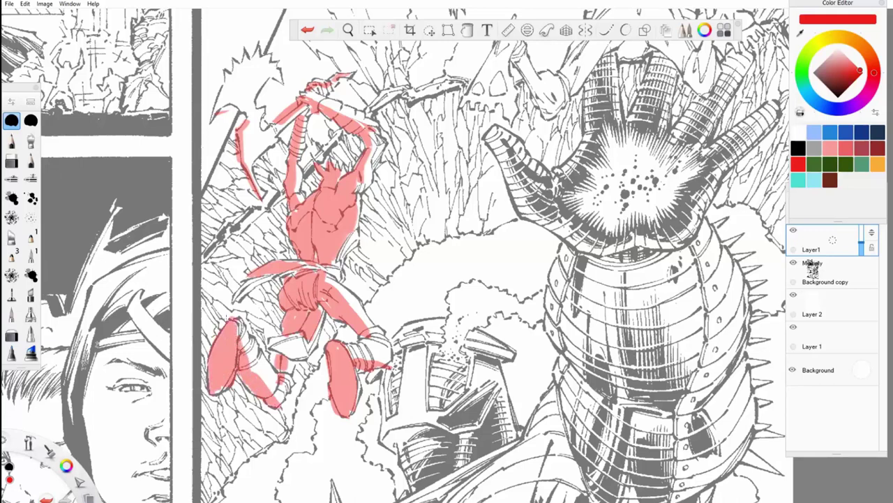
pyautogui.click(348, 29)
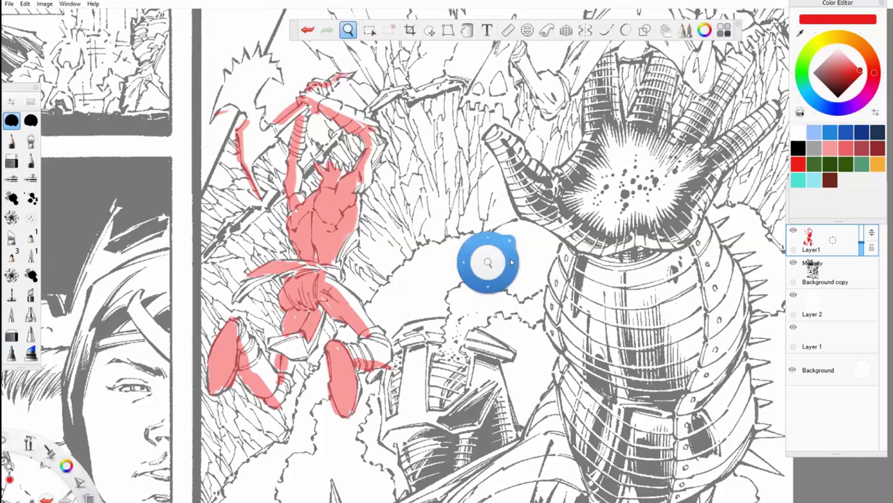
pyautogui.moveTo(512, 262)
pyautogui.mouseDown()
pyautogui.moveTo(453, 180)
pyautogui.moveTo(437, 201)
pyautogui.mouseUp()
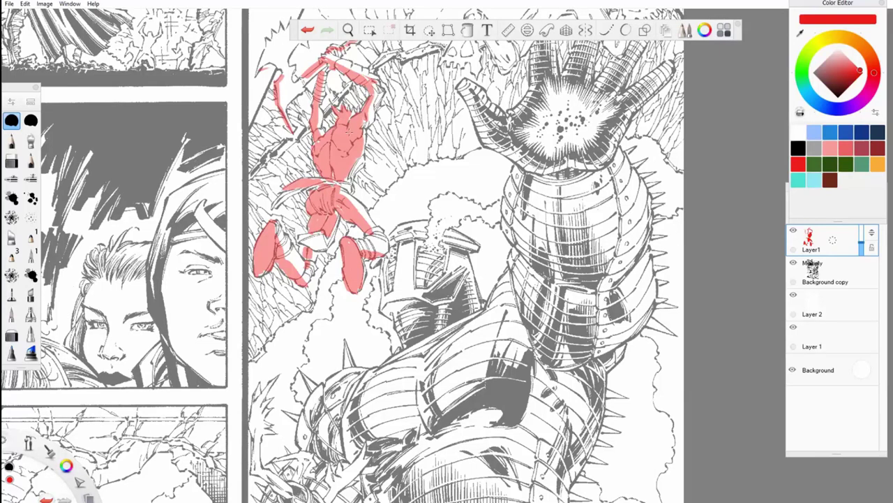
pyautogui.click(347, 29)
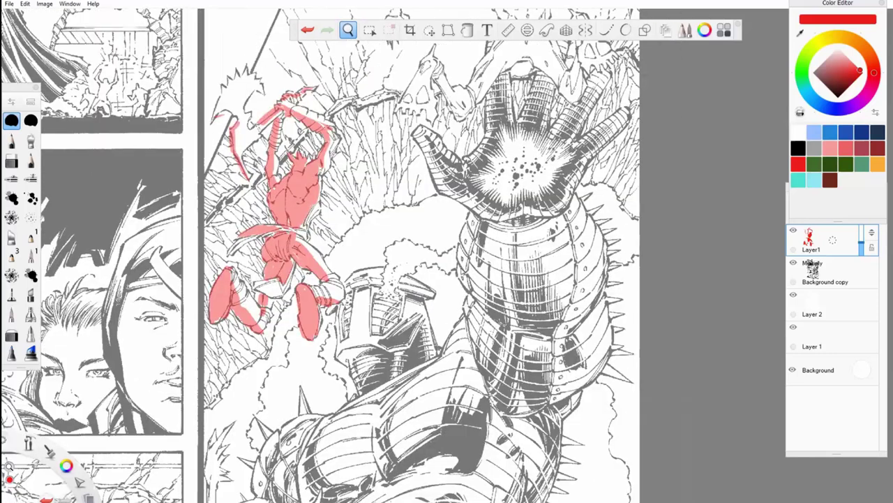
pyautogui.moveTo(524, 242)
pyautogui.mouseDown()
pyautogui.moveTo(439, 301)
pyautogui.moveTo(438, 316)
pyautogui.mouseUp()
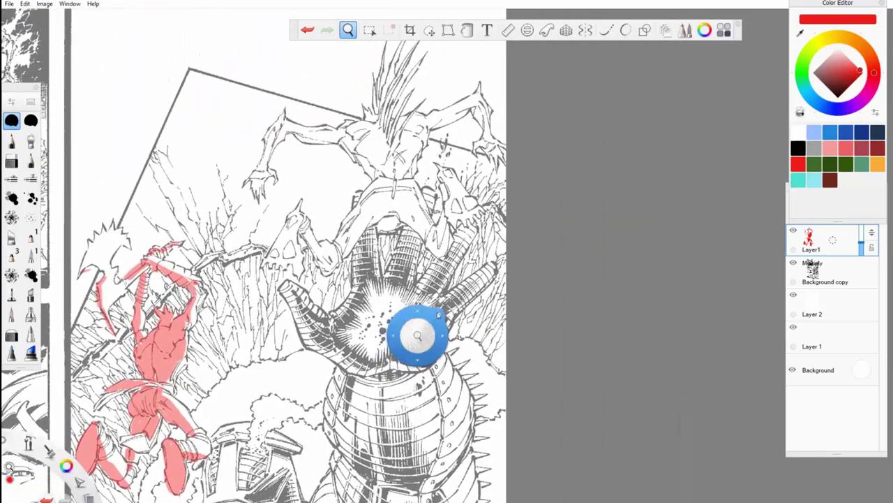
# - Leave the Zoom tool and paint red along the arm of the spiky figure on the giant's hand
pyautogui.click(370, 148)
pyautogui.moveTo(279, 240); pyautogui.dragTo(268, 261)
pyautogui.moveTo(294, 215)
pyautogui.mouseDown()
pyautogui.moveTo(278, 245)
pyautogui.moveTo(296, 210)
pyautogui.moveTo(286, 251)
pyautogui.moveTo(291, 273)
pyautogui.moveTo(265, 268)
pyautogui.moveTo(301, 224)
pyautogui.moveTo(339, 254)
pyautogui.moveTo(377, 202)
pyautogui.mouseUp()
pyautogui.moveTo(334, 248); pyautogui.dragTo(385, 181)
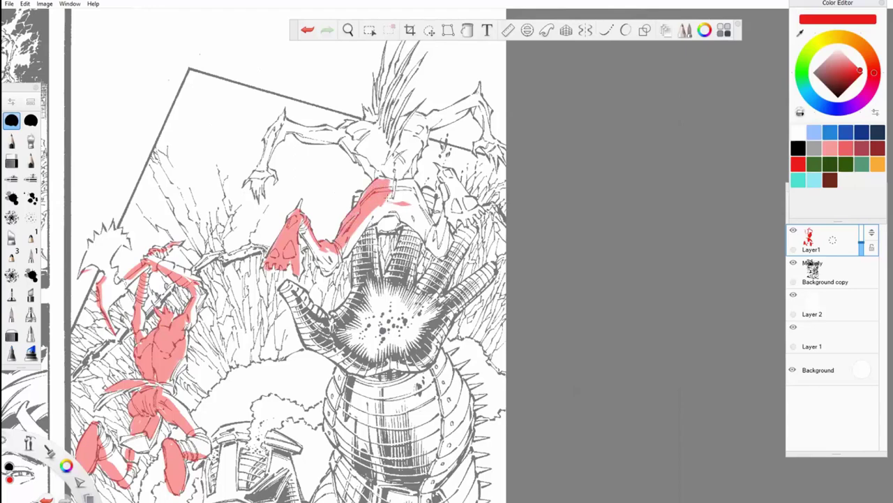